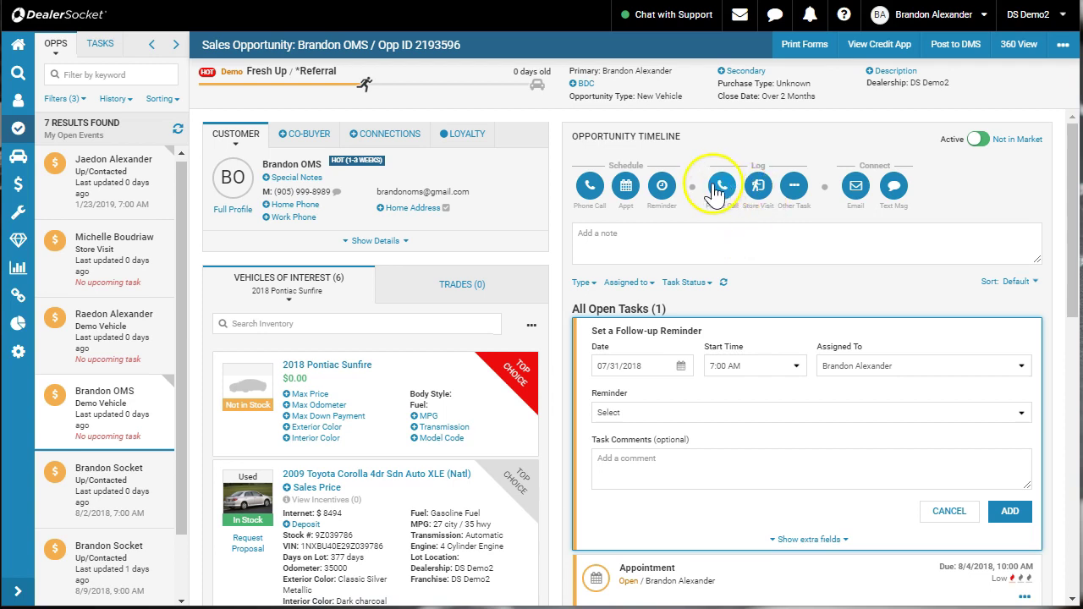
Go back from the opportunity to My Dashboard via the Home icon.
left_click(18, 45)
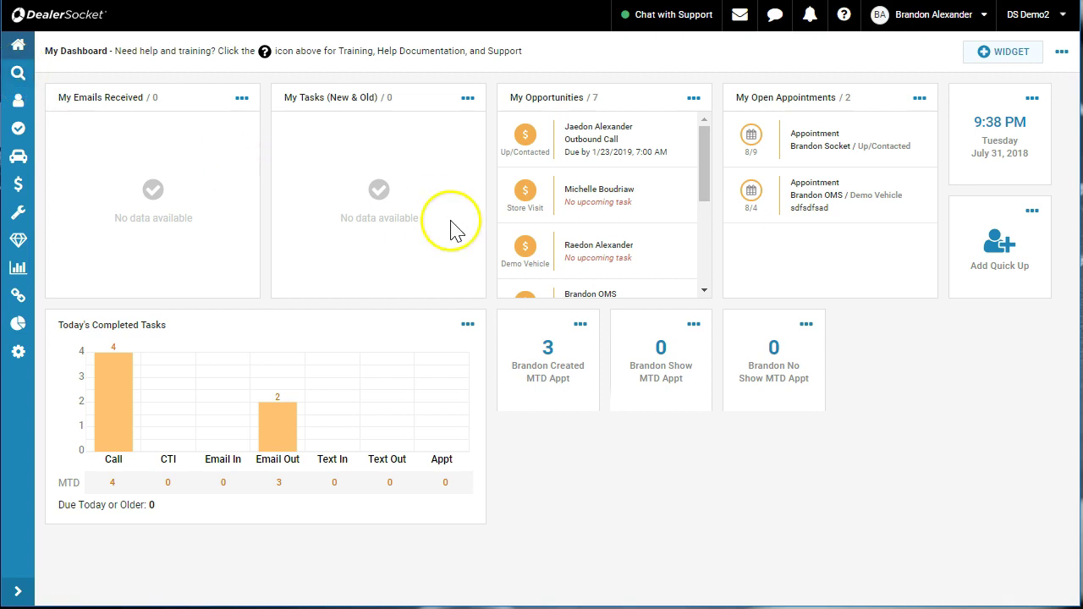
Search for the customer by name and open his Fresh Up sales opportunity.
left_click(25, 74)
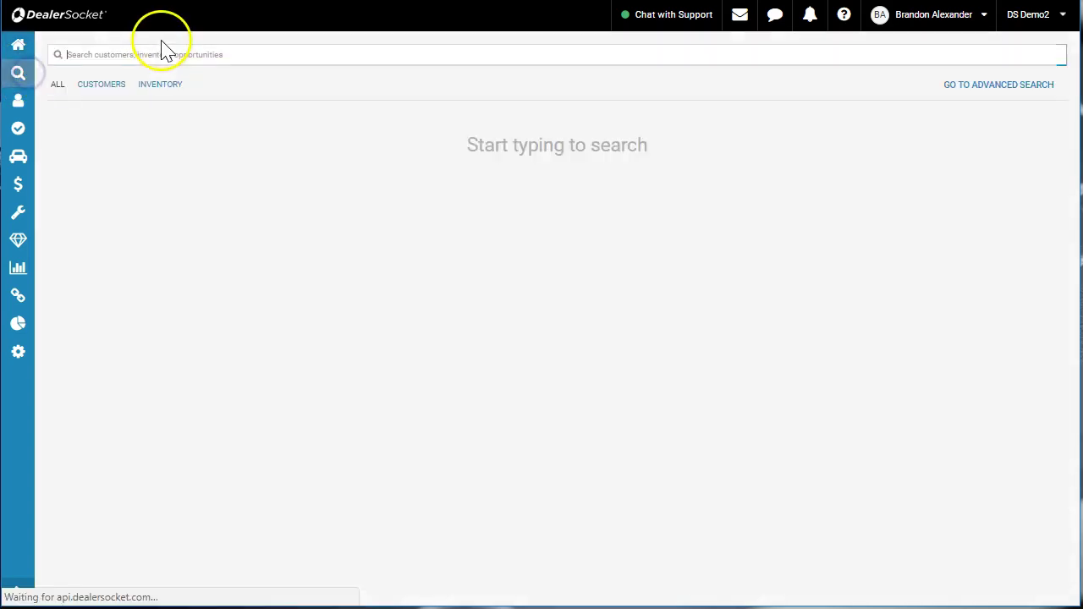
type("Rae Alexa")
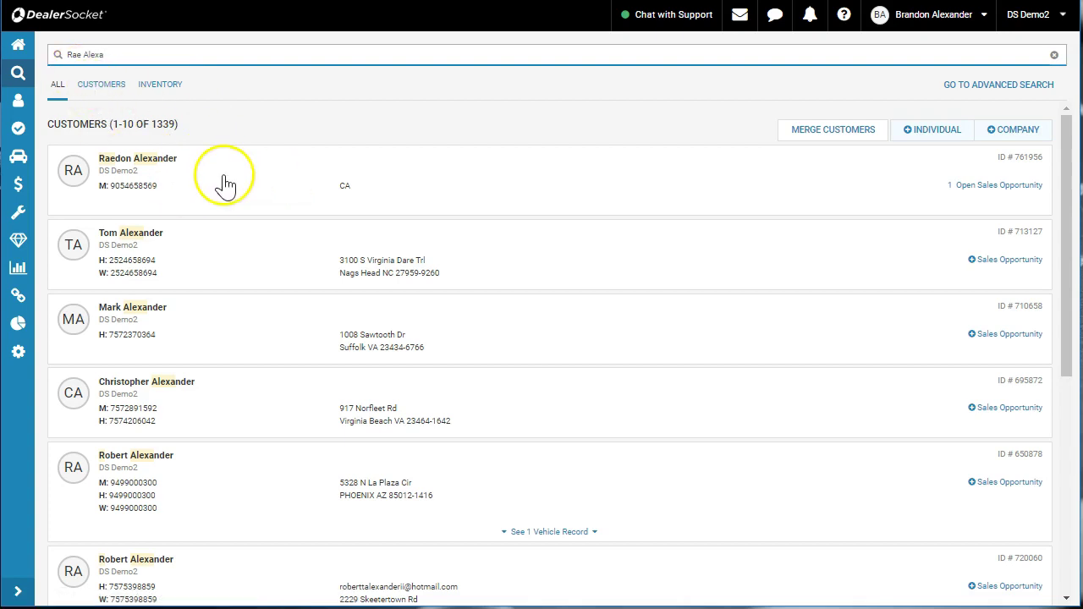
left_click(259, 172)
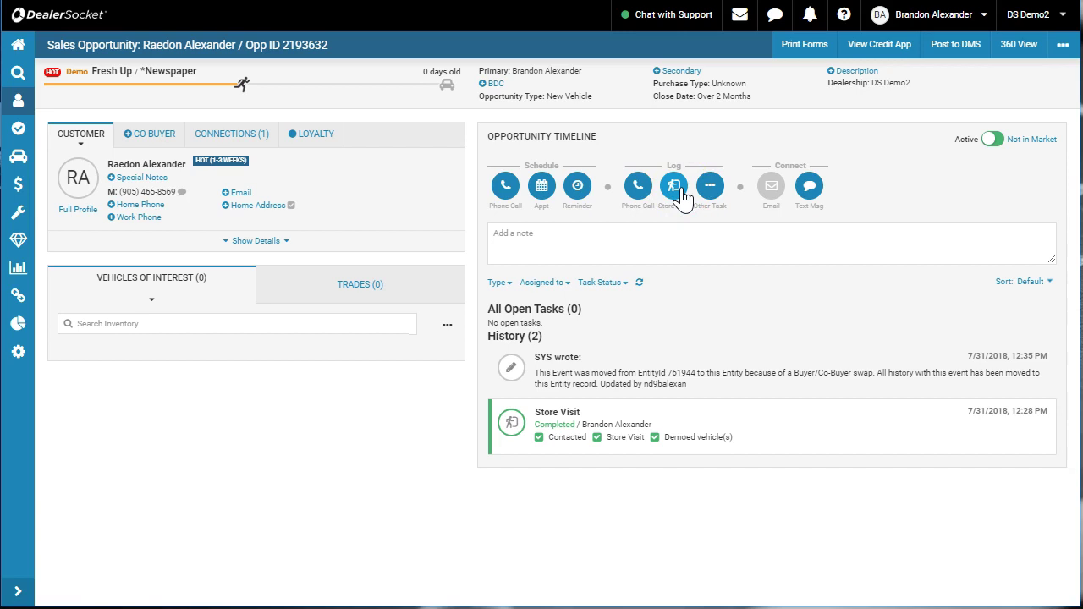
Log a store visit with demo, write-up and turn, noting 'Waiting until the weekend to come in and do a TO'.
left_click(680, 193)
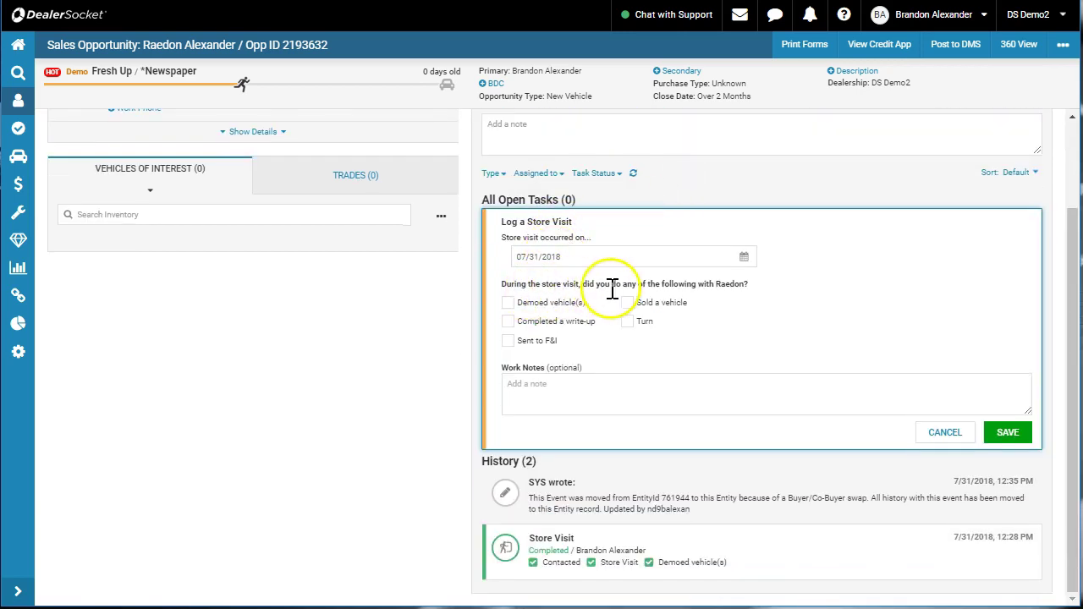
left_click(508, 303)
left_click(508, 322)
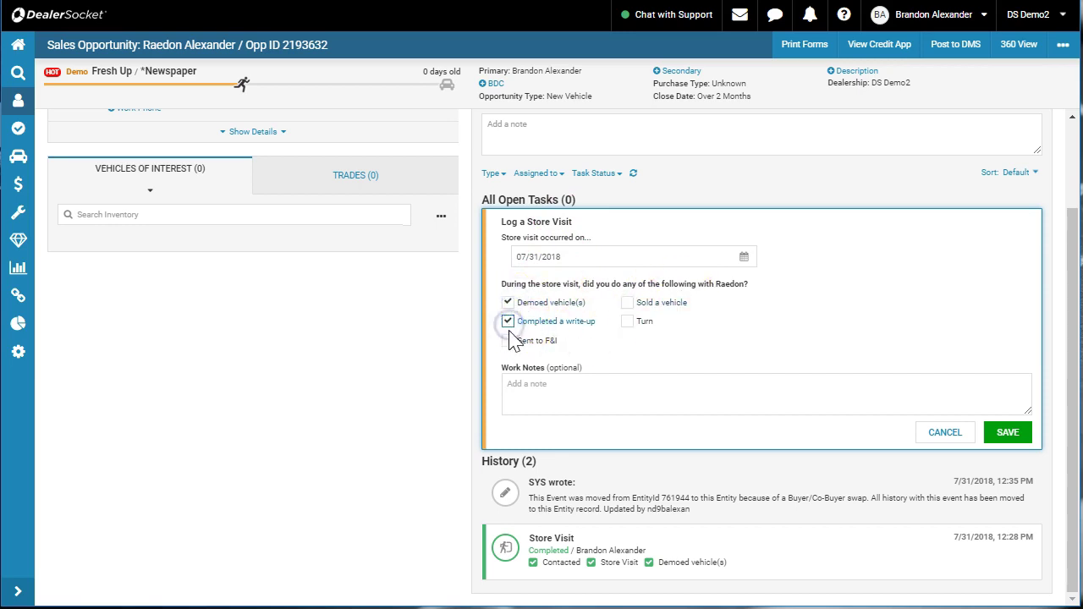
left_click(548, 381)
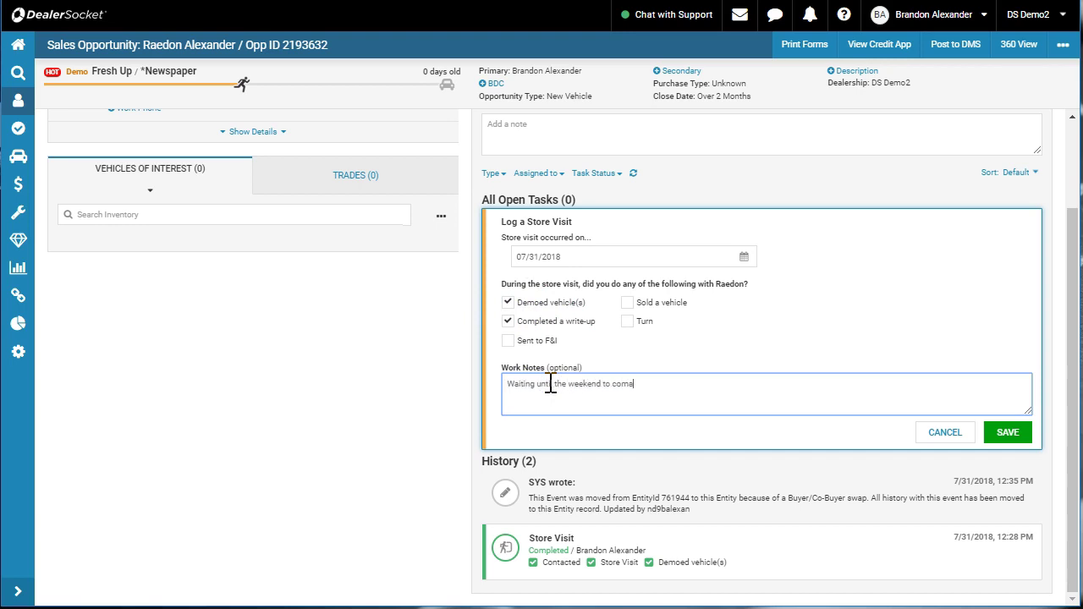
type("Waiting until the weekend to come in and do a TO")
left_click(627, 321)
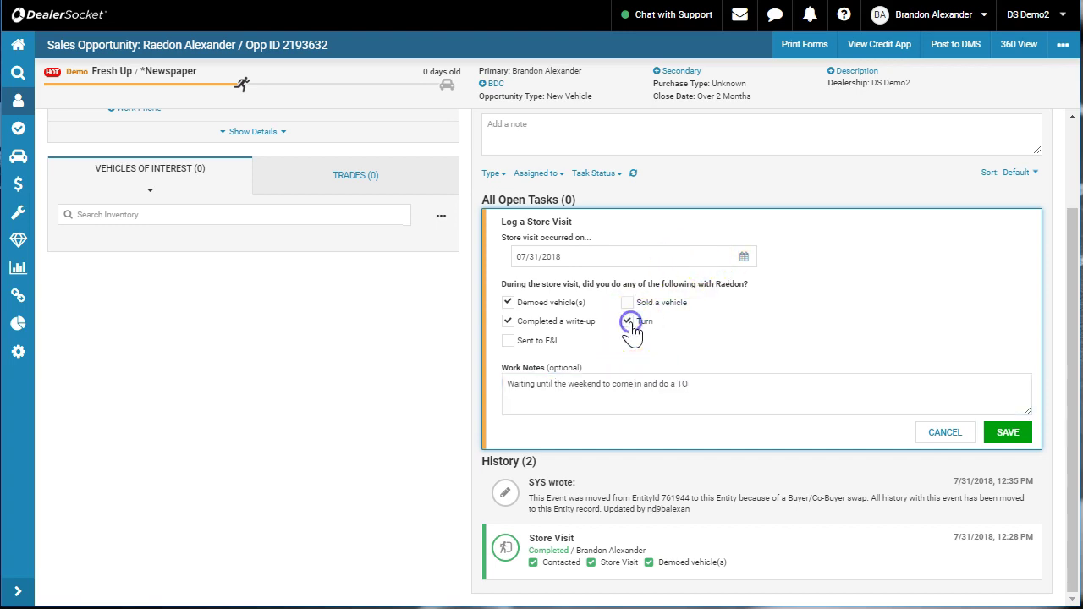
left_click(1010, 435)
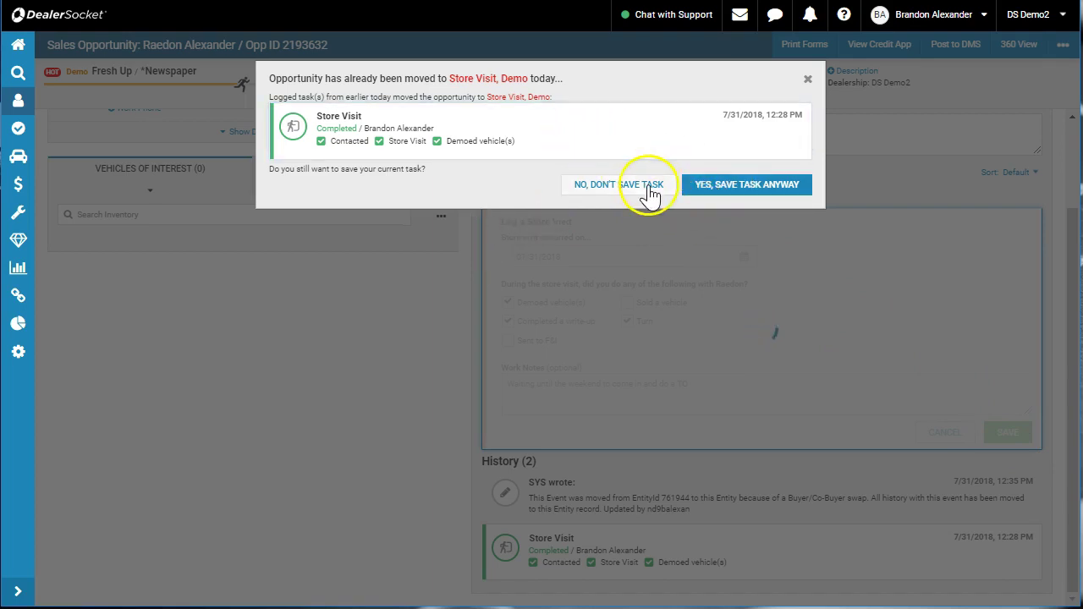
left_click(720, 188)
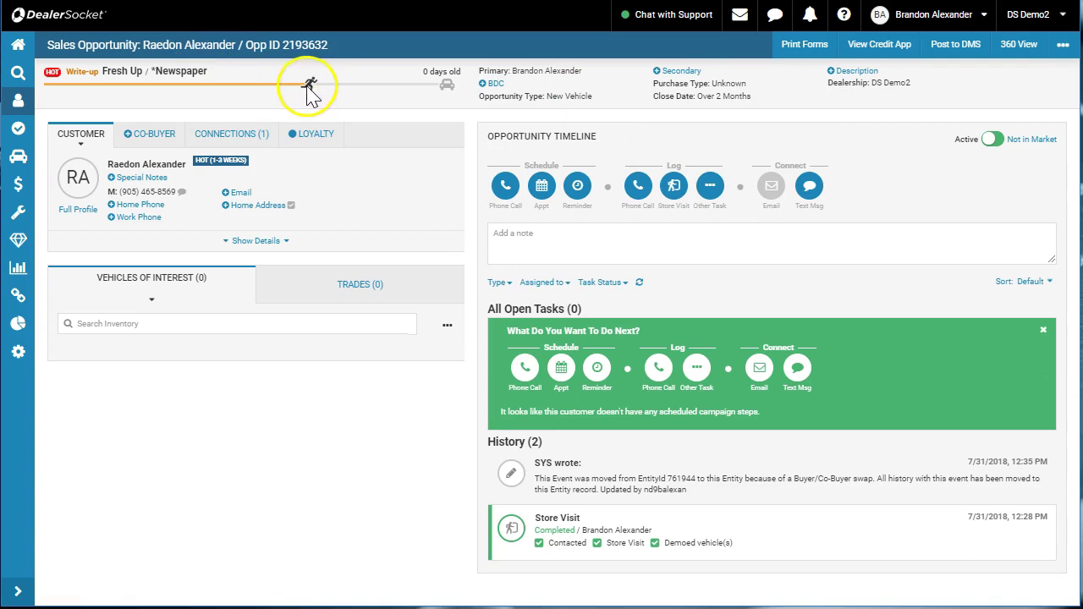
Add a follow-up phone call task due August 3, 2018 with comment 'Set a time for TO'.
left_click(525, 368)
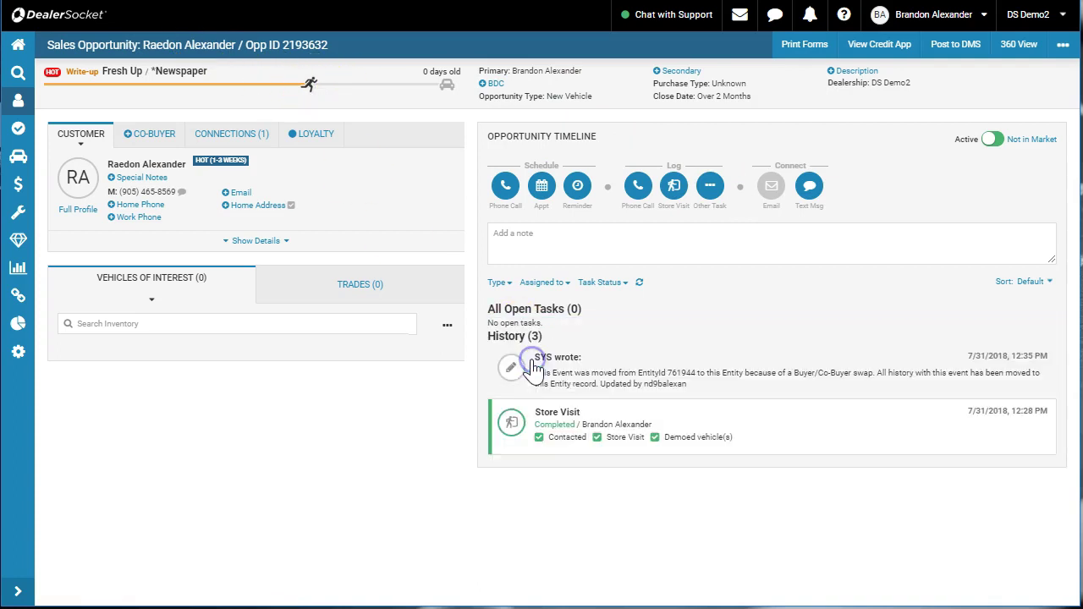
scroll(550, 373, "down", 1)
scroll(554, 376, "down", 1)
left_click(614, 210)
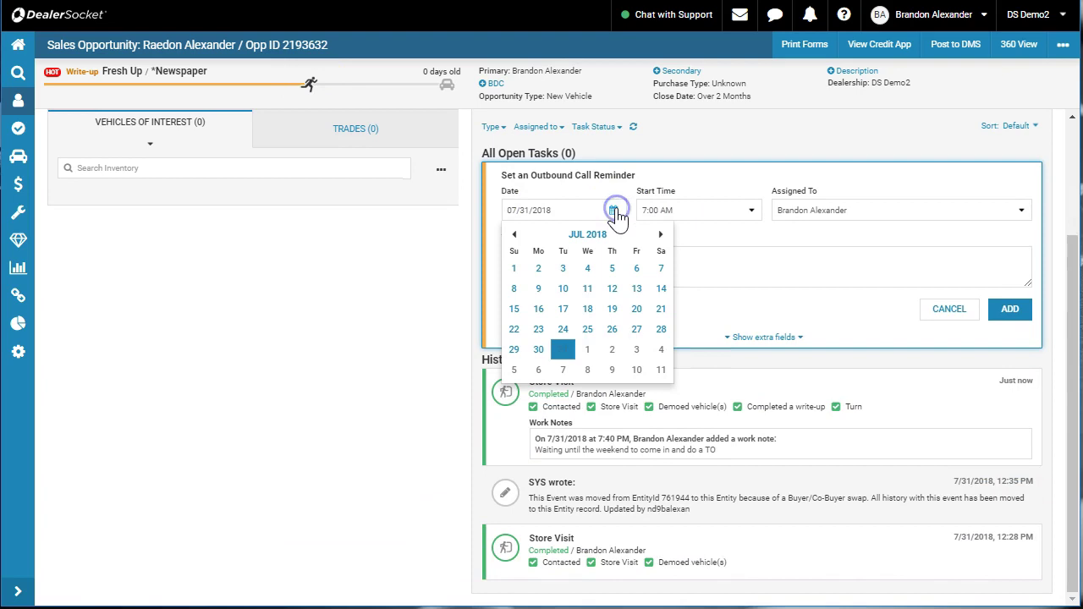
left_click(635, 352)
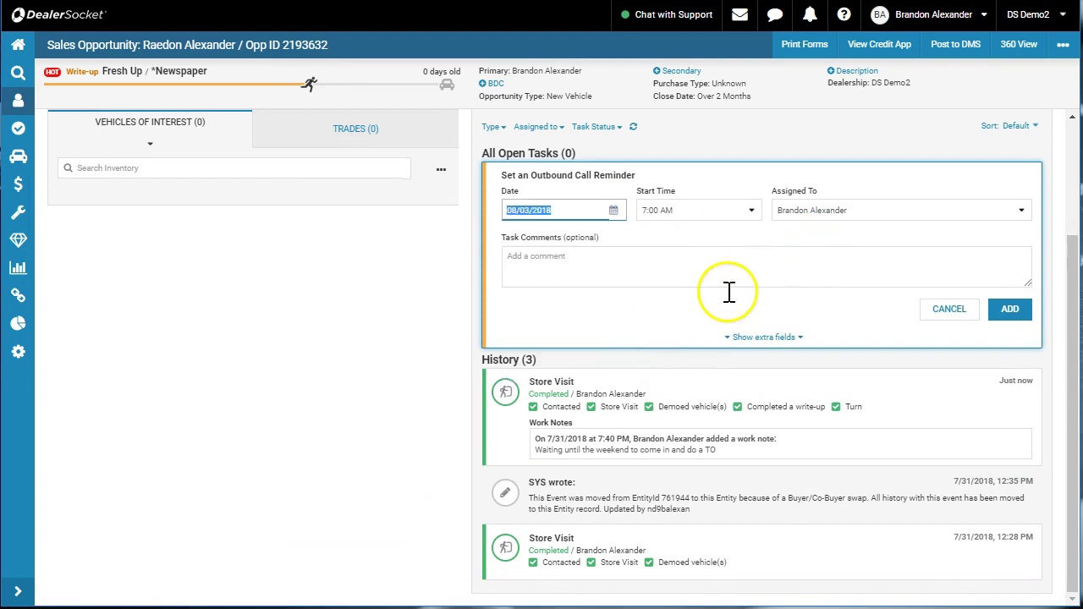
left_click(689, 255)
type("S")
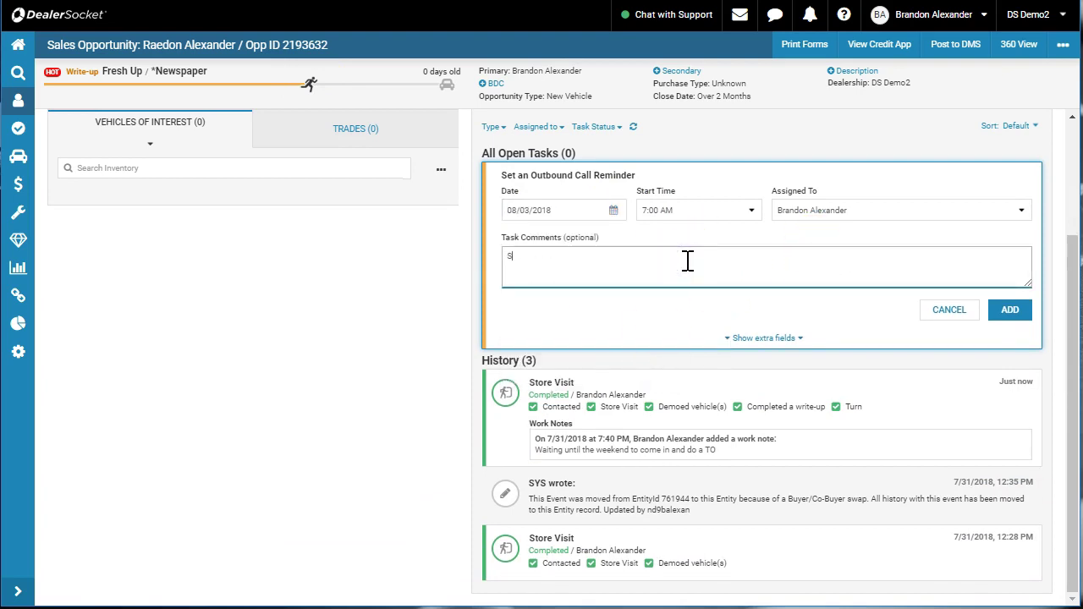
type("et a time for TO")
left_click(1010, 310)
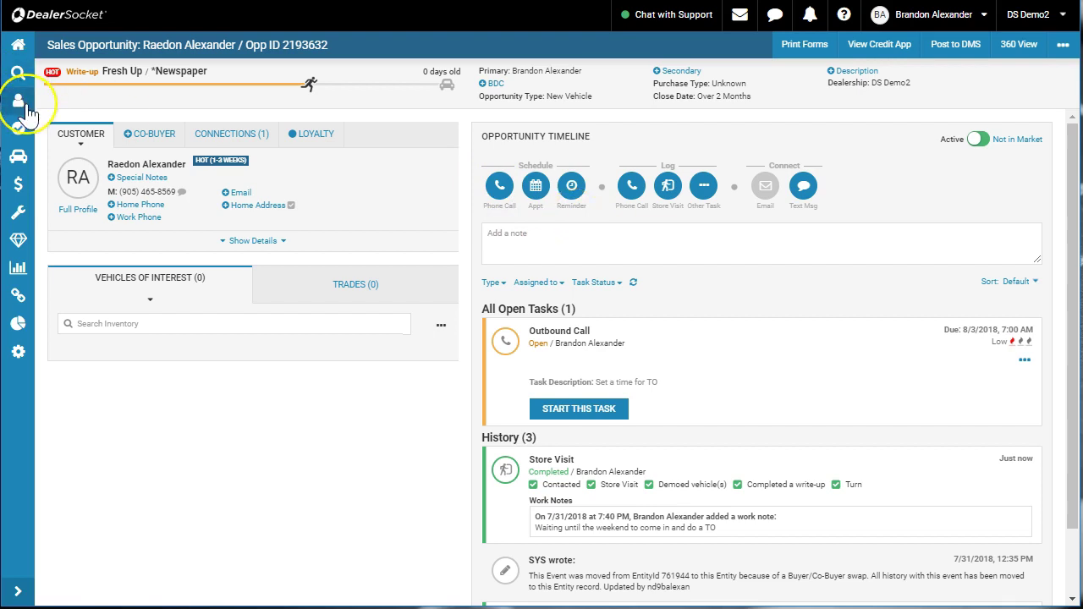
Log an inbound missed call with a work note about the customer's voicemail regarding numbers.
left_click(630, 188)
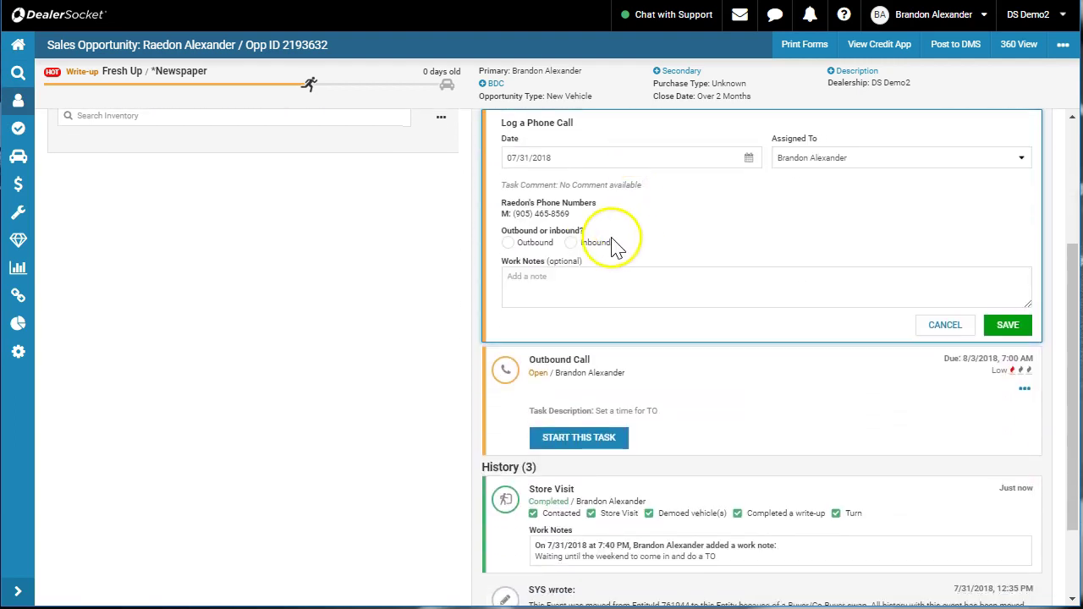
left_click(576, 245)
left_click(546, 273)
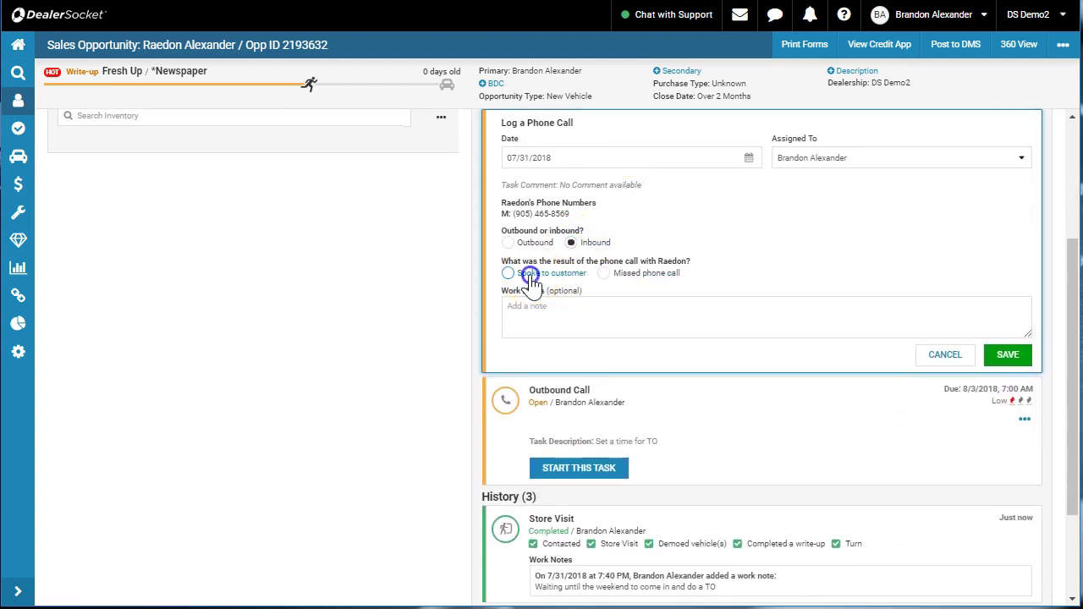
left_click(613, 278)
left_click(631, 314)
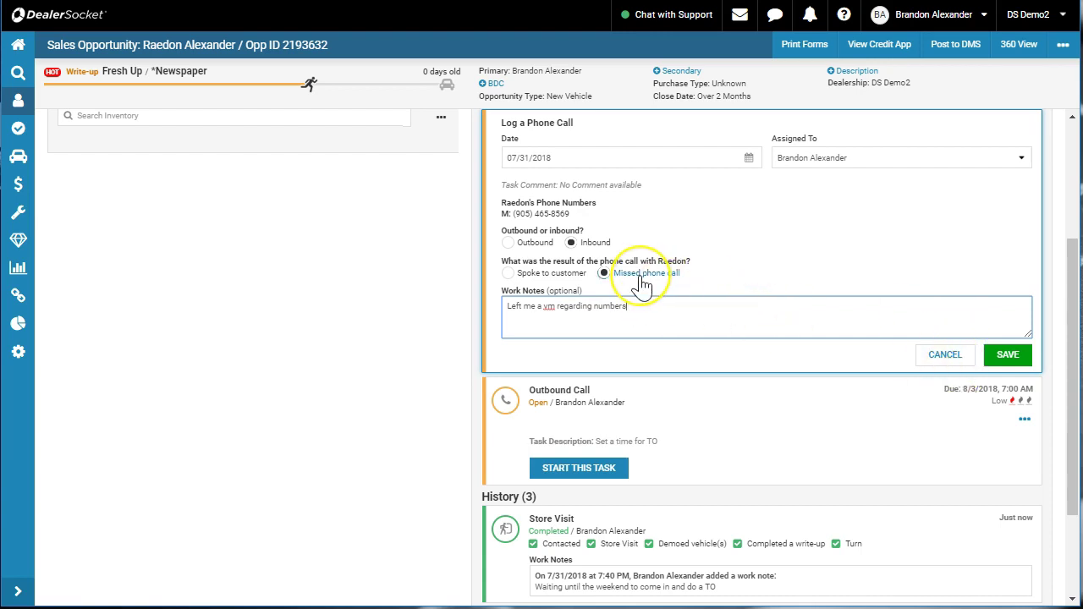
left_click(1028, 358)
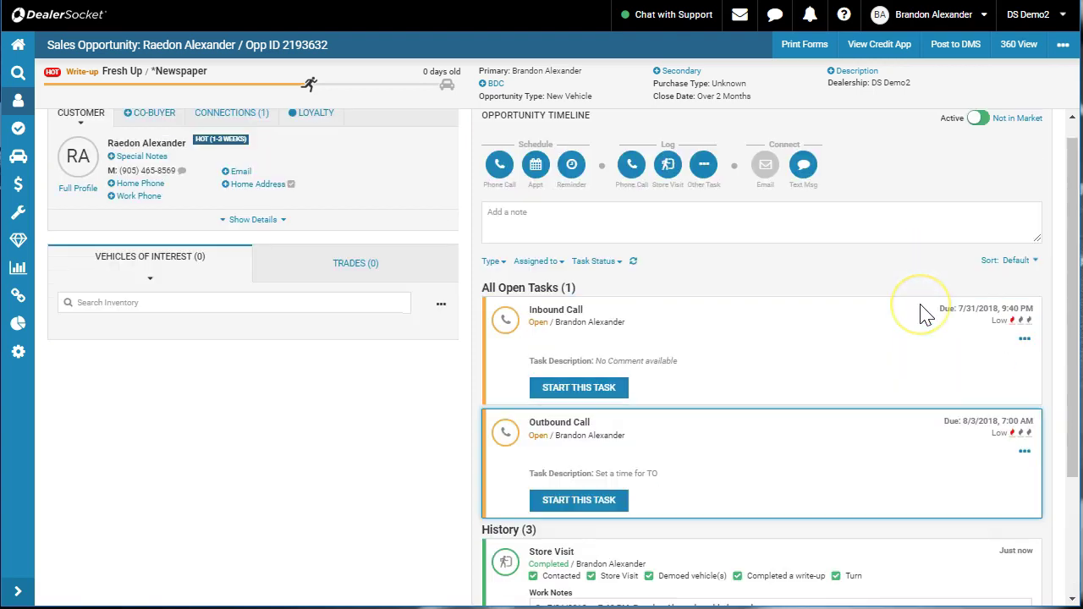
Complete the Inbound Call task with result Spoke to customer, then start another phone-call log.
left_click(579, 396)
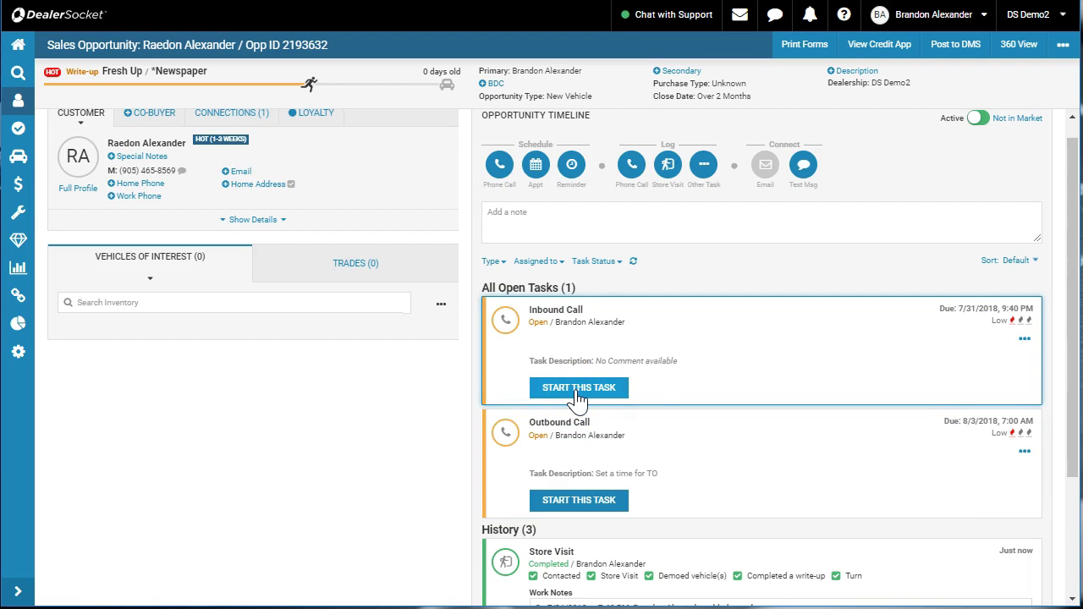
left_click(510, 428)
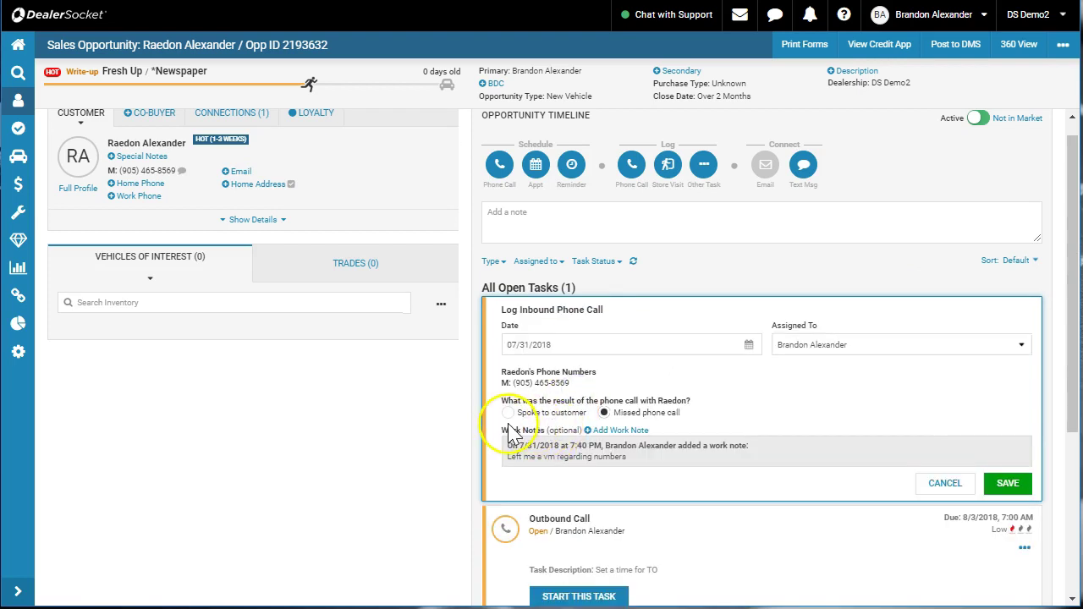
left_click(508, 413)
left_click(1008, 483)
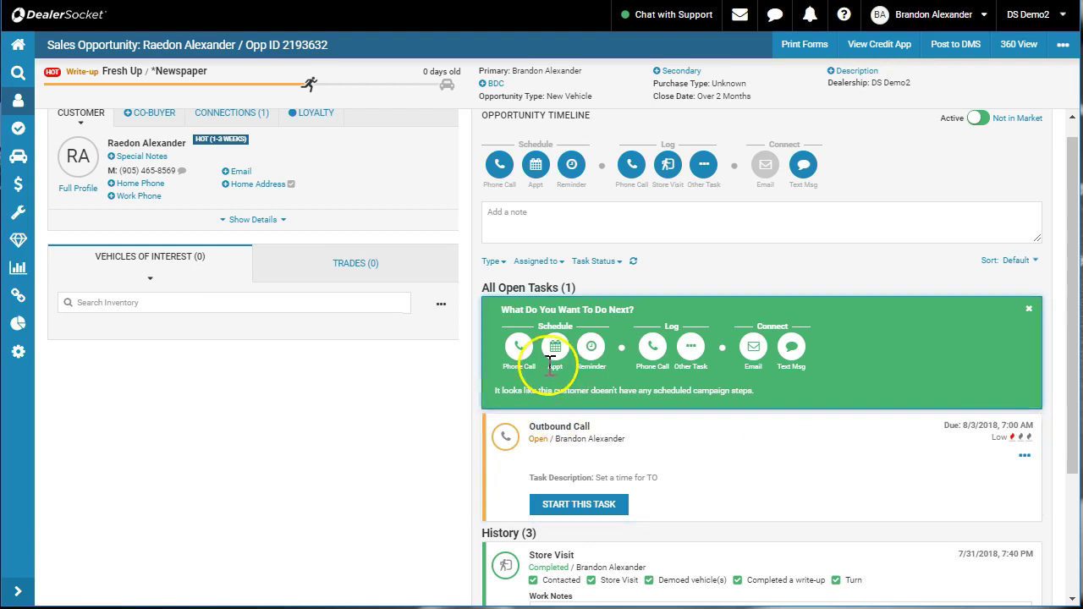
left_click(635, 173)
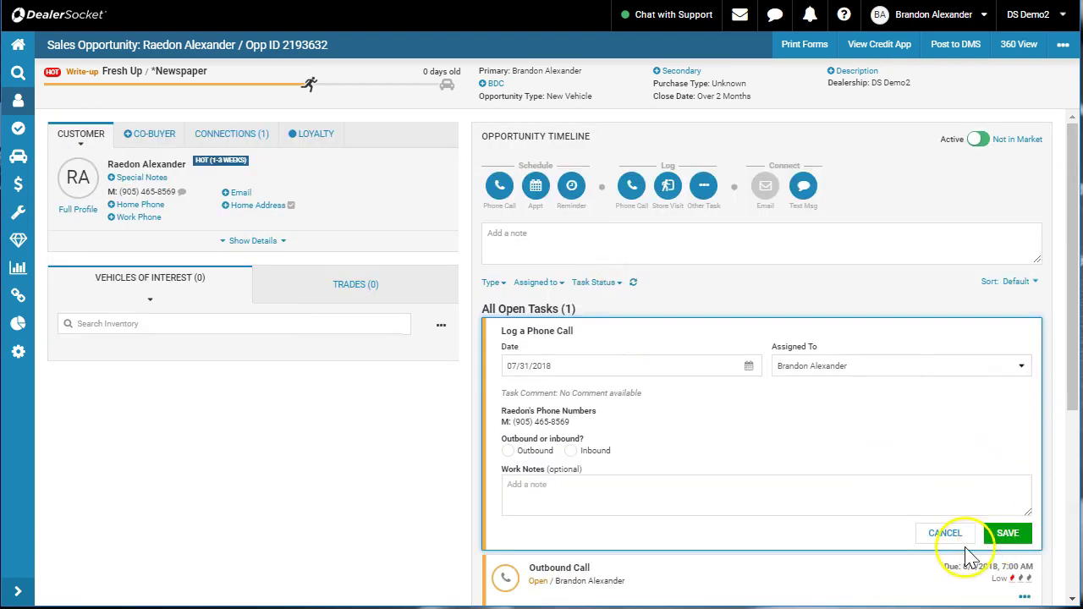
Discard the unfinished call form and delete the Outbound Call task.
left_click(964, 543)
left_click(1023, 350)
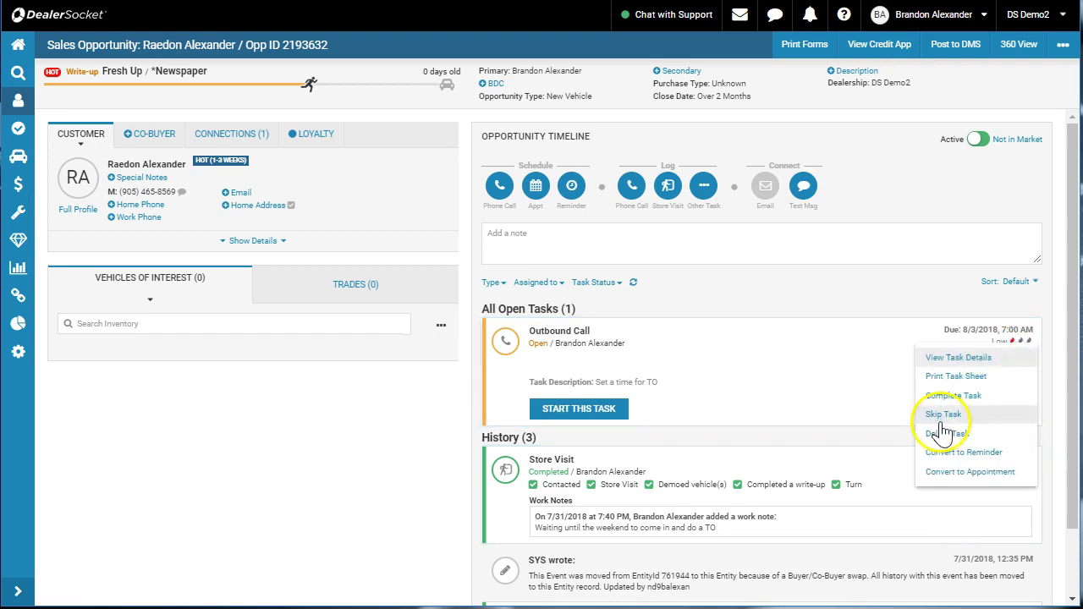
left_click(946, 433)
left_click(646, 111)
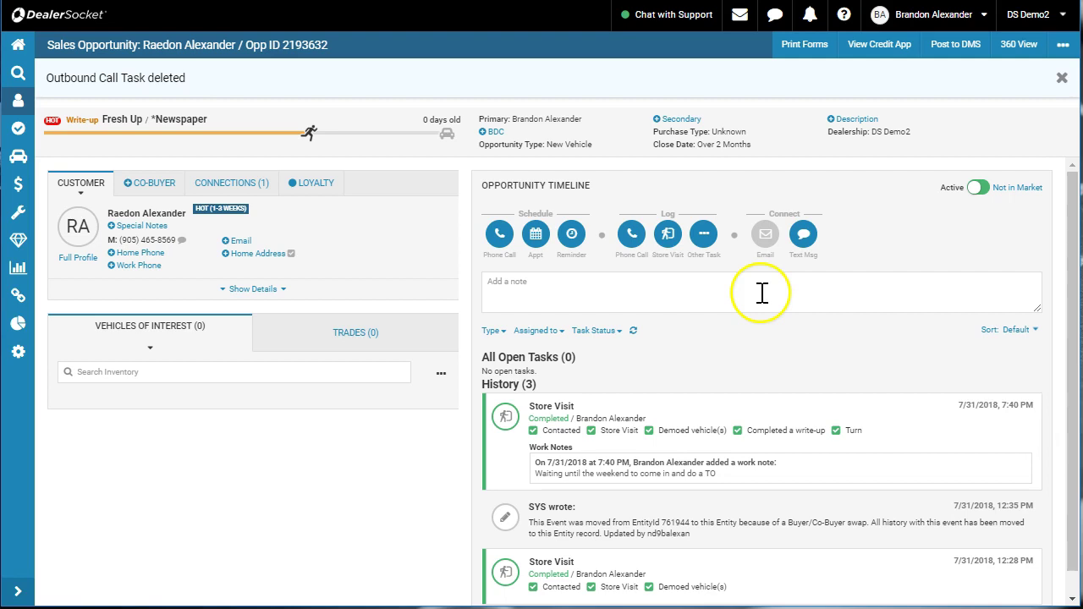
Log an inbound Spoke to customer call noting the numbers talk and coming in Saturday.
left_click(629, 237)
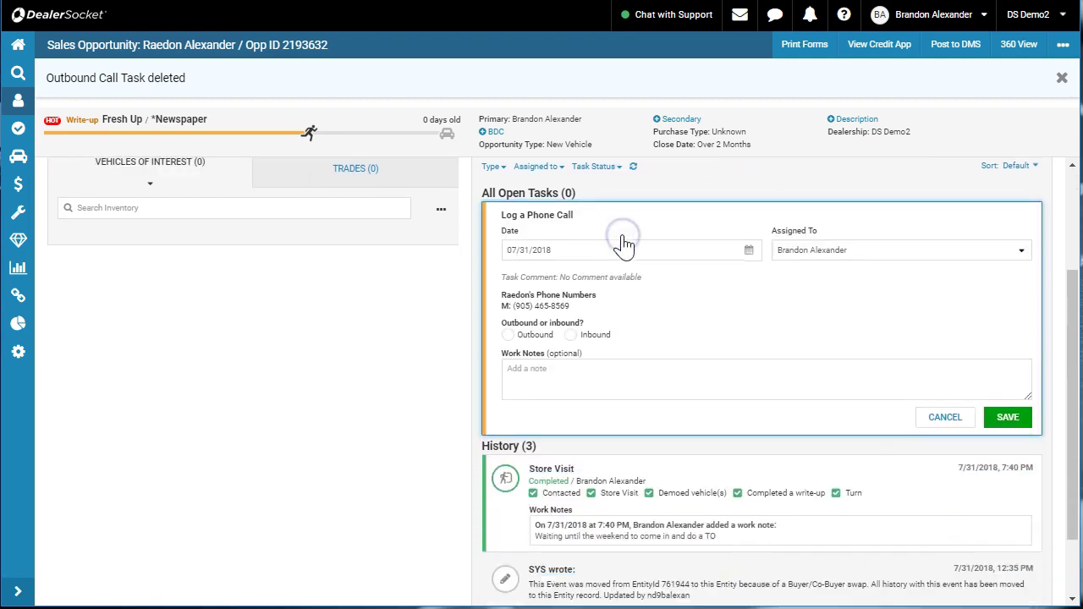
left_click(573, 249)
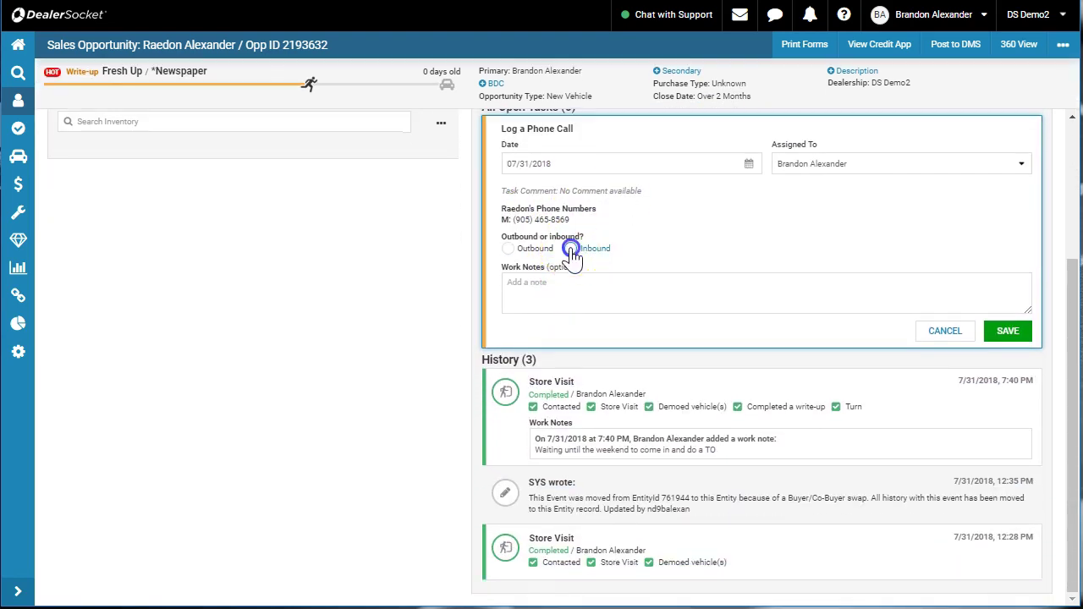
left_click(548, 273)
left_click(550, 312)
type("T")
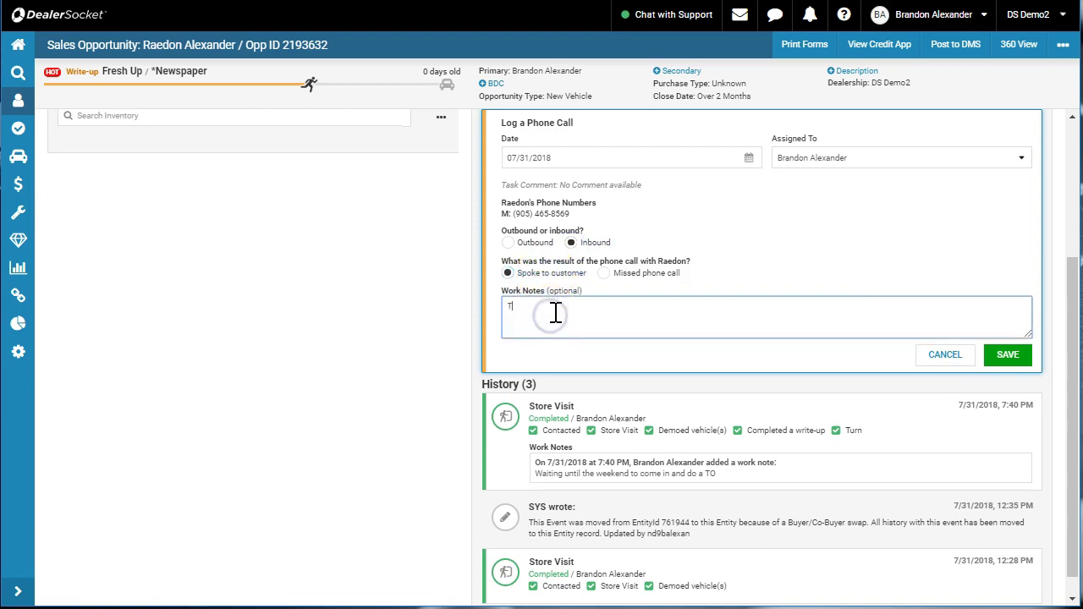
type("alekd about numbers coming in")
type("Sat")
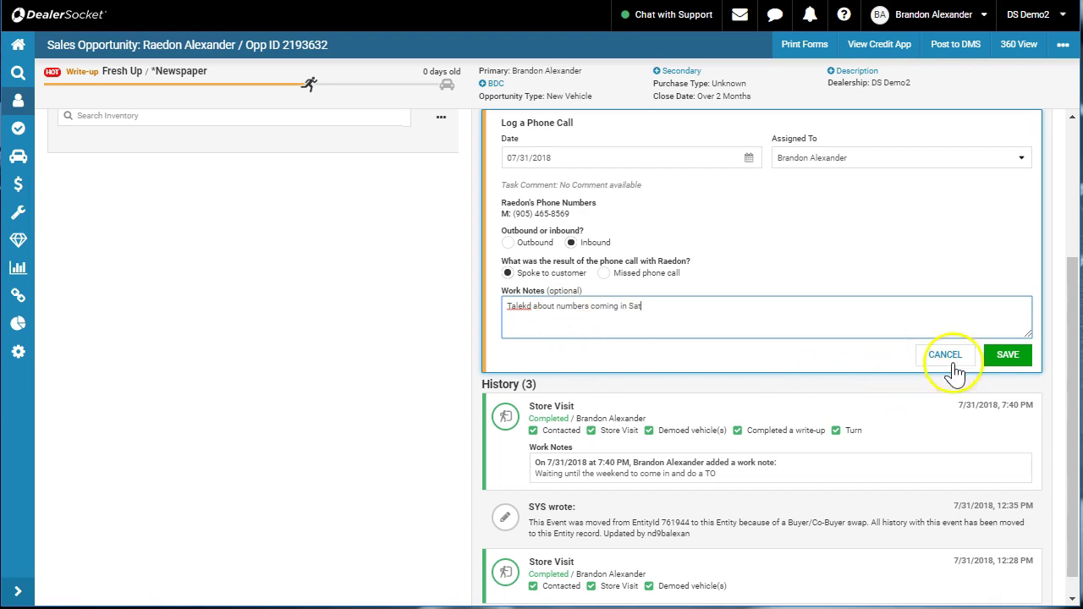
left_click(1005, 355)
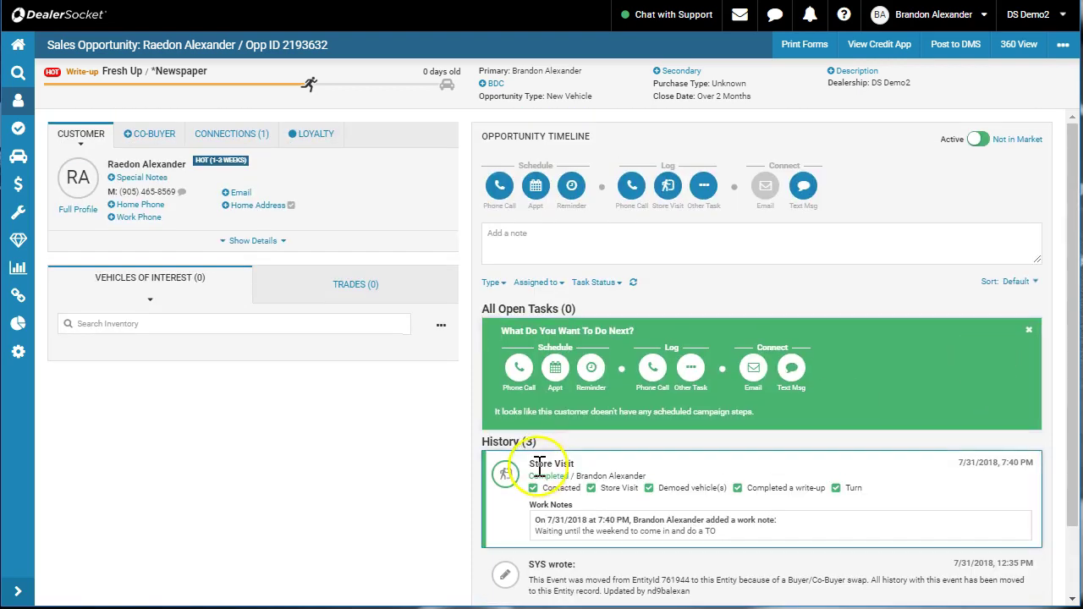
Open the Log Other Task form and browse the Other Task type list without choosing.
left_click(703, 193)
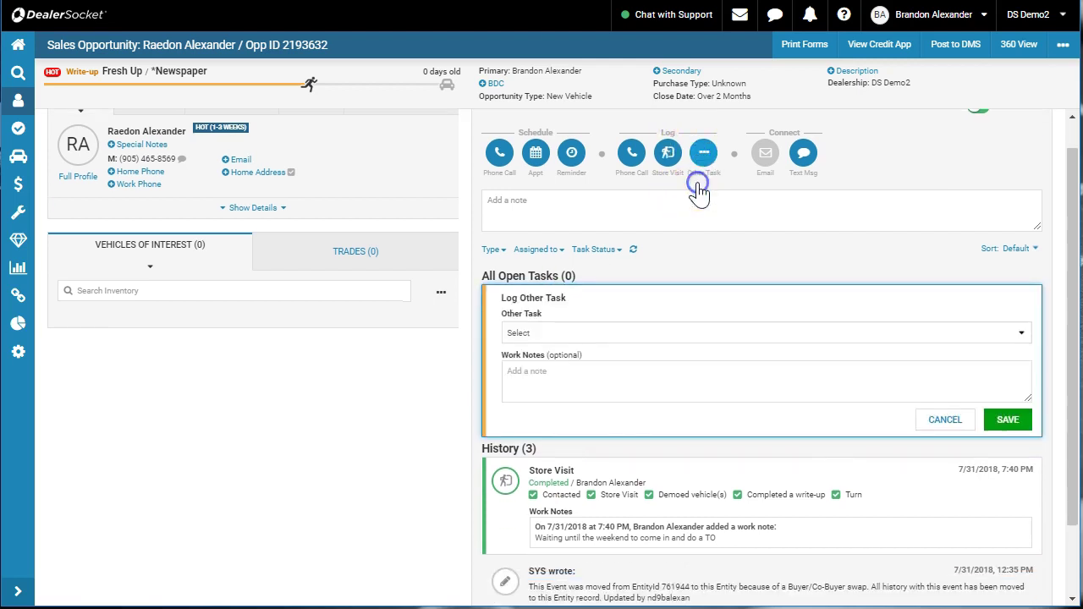
double_click(585, 251)
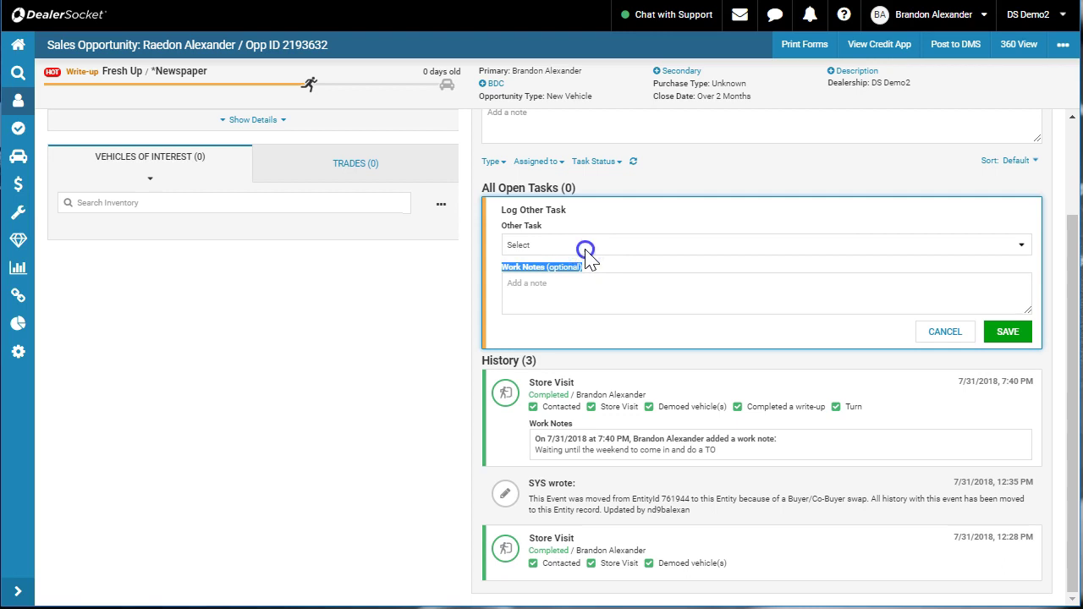
left_click(586, 246)
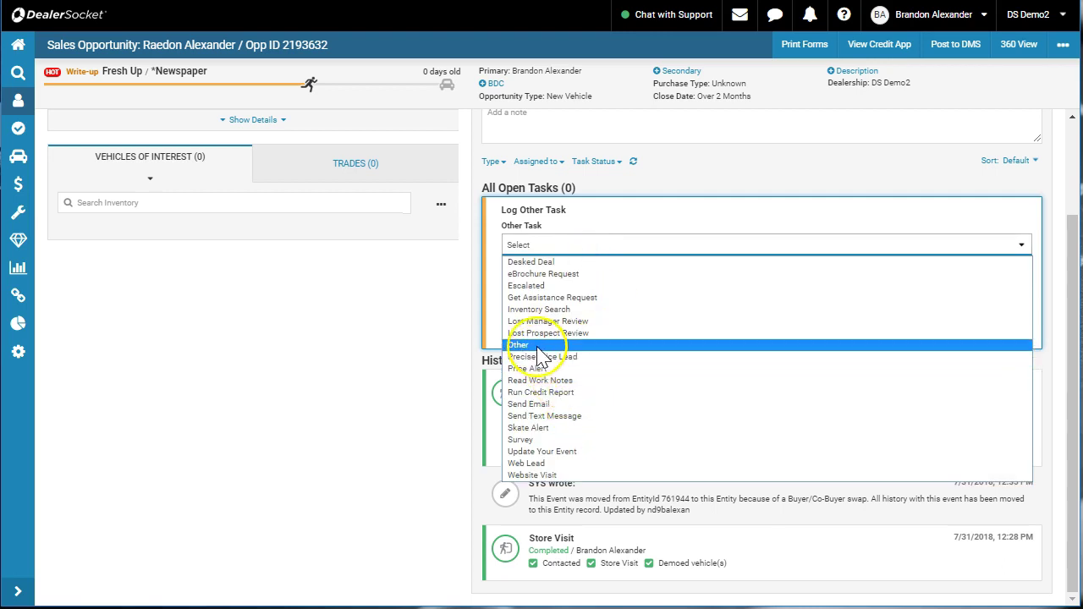
left_click_drag(542, 351, 544, 415)
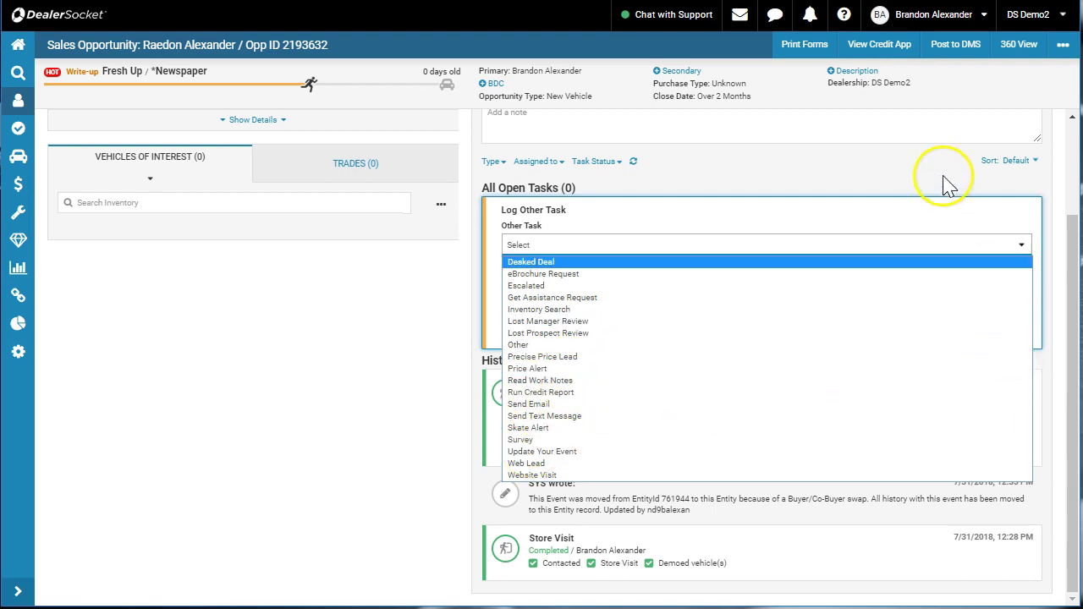
scroll(945, 180, "up", 2)
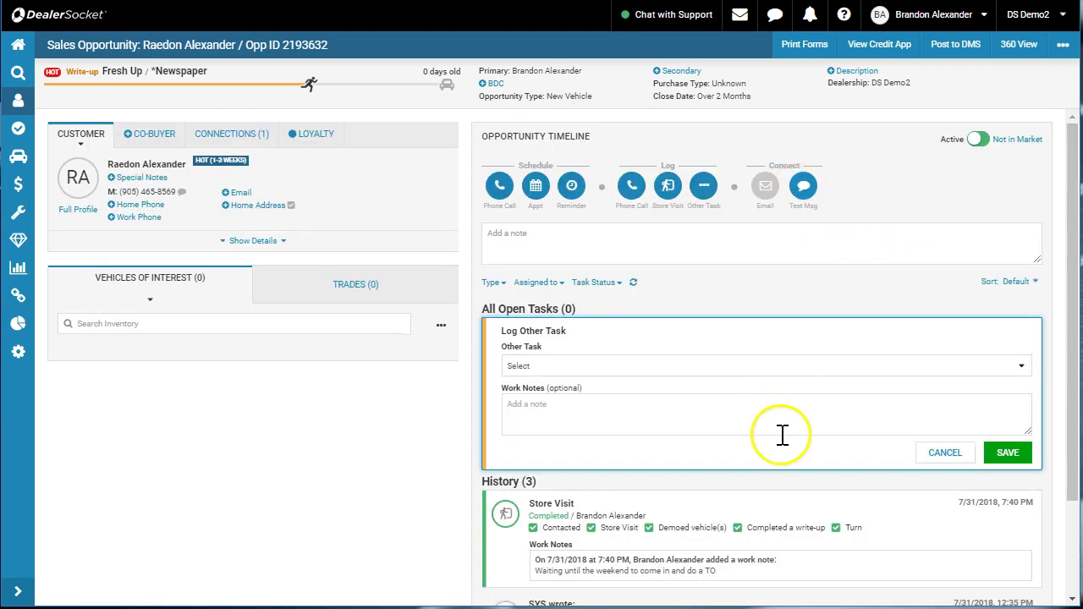